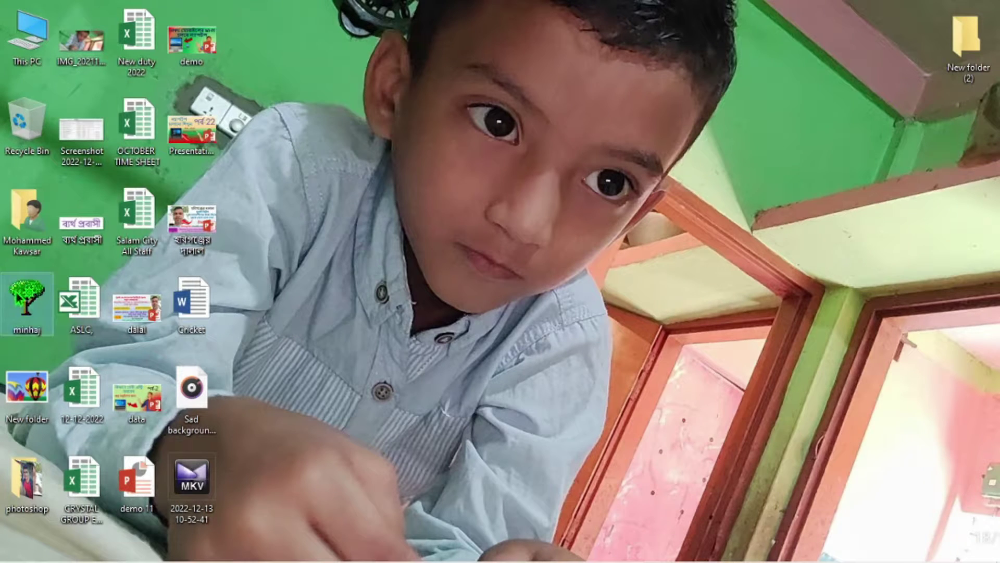
Step: Move the tree-icon folder to the middle of the desktop and display its security permissions beside it
{"action": "left_click_drag", "start_coordinate": [18, 298], "coordinate": [437, 178]}
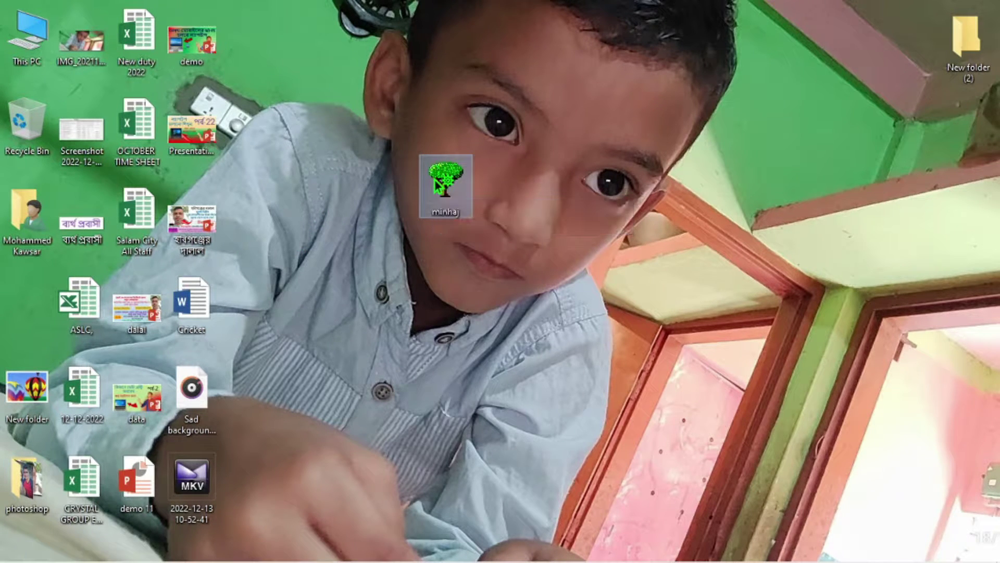
{"action": "double_click", "coordinate": [437, 185]}
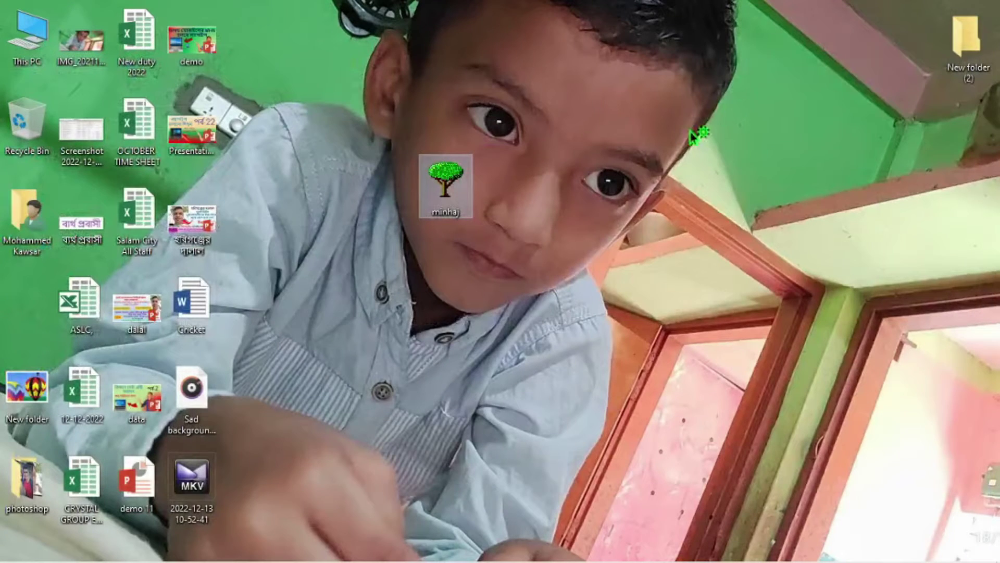
{"action": "right_click", "coordinate": [443, 184]}
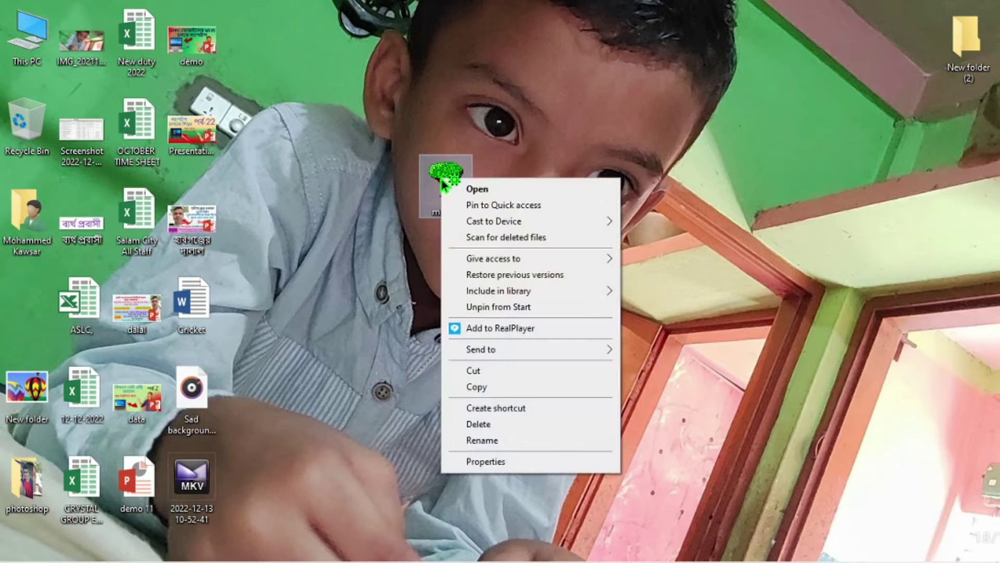
{"action": "left_click", "coordinate": [487, 462]}
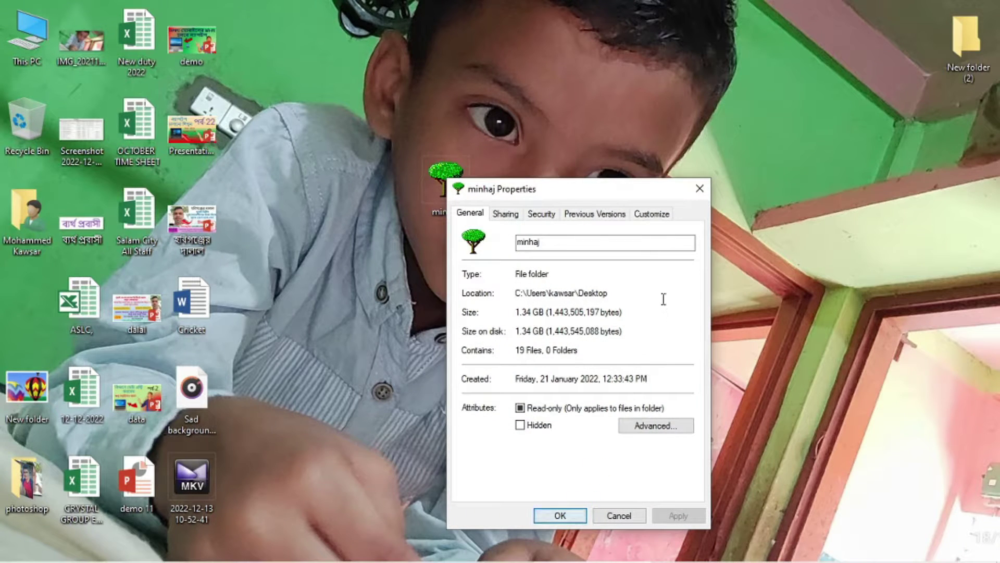
{"action": "left_click_drag", "start_coordinate": [594, 193], "coordinate": [522, 85]}
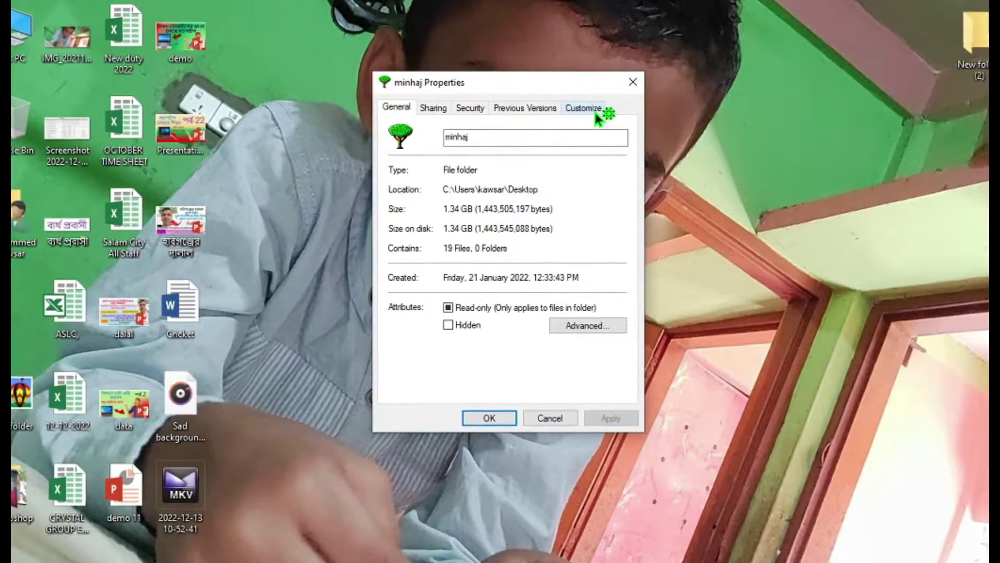
{"action": "left_click", "coordinate": [469, 107]}
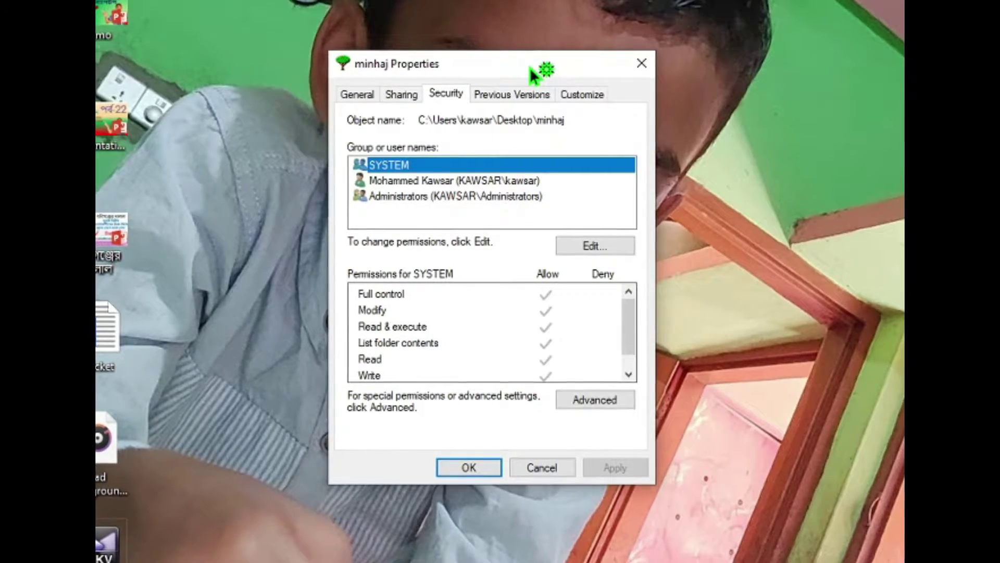
{"action": "left_click_drag", "start_coordinate": [531, 73], "coordinate": [680, 52]}
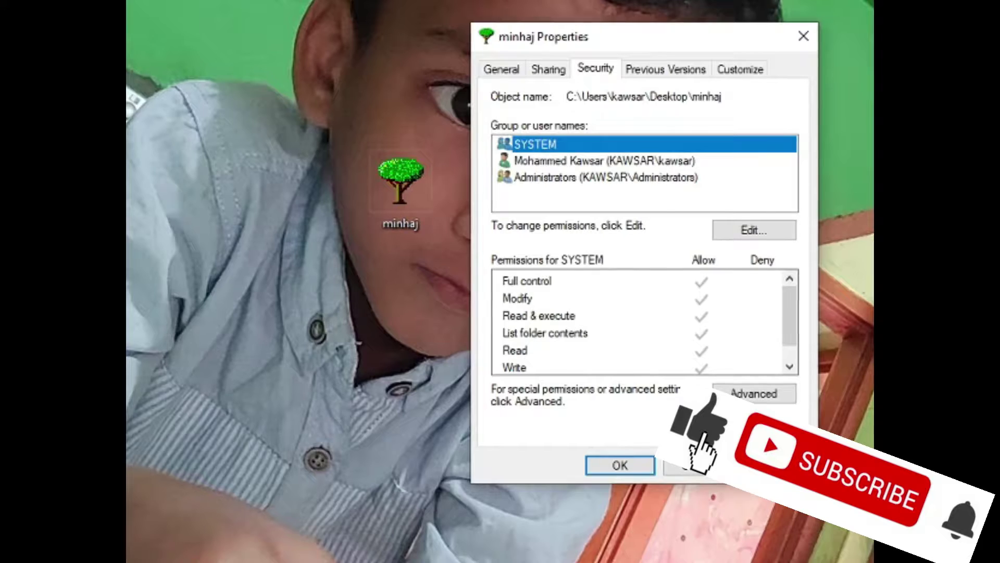
{"action": "left_click_drag", "start_coordinate": [714, 42], "coordinate": [994, 16]}
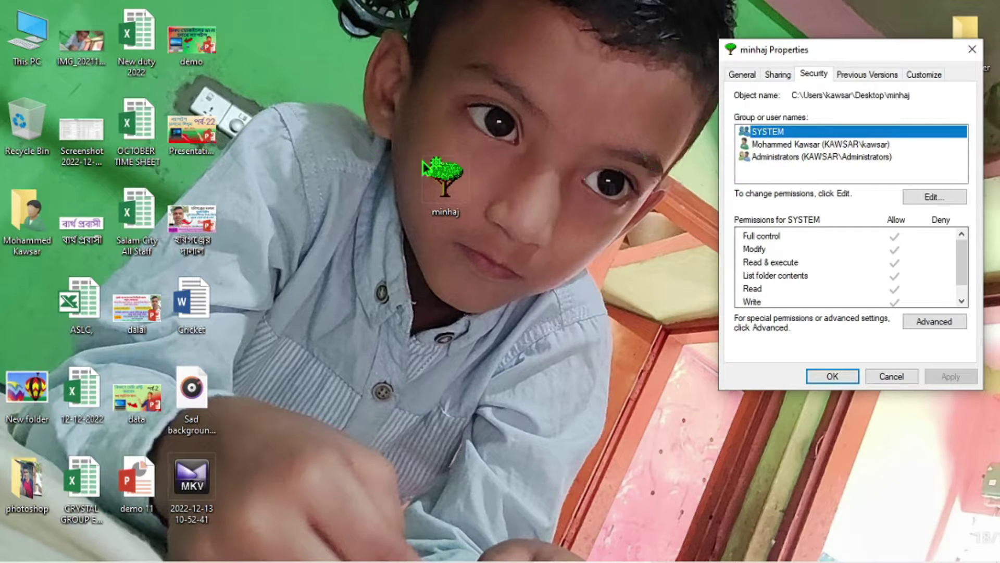
Step: Apply the desktop icon settings with Computer, User's Files and Recycle Bin enabled
{"action": "right_click", "coordinate": [335, 62]}
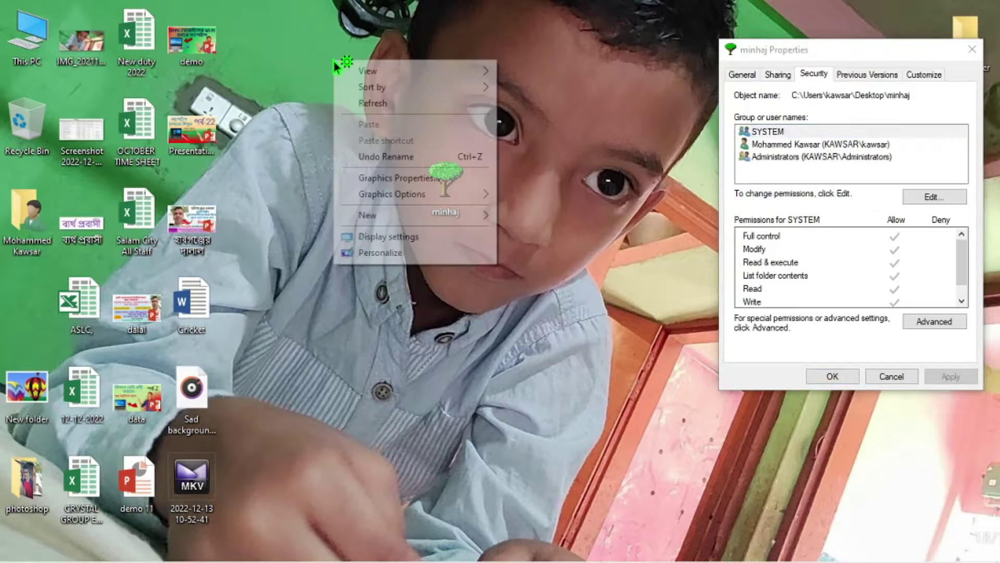
{"action": "left_click", "coordinate": [386, 253]}
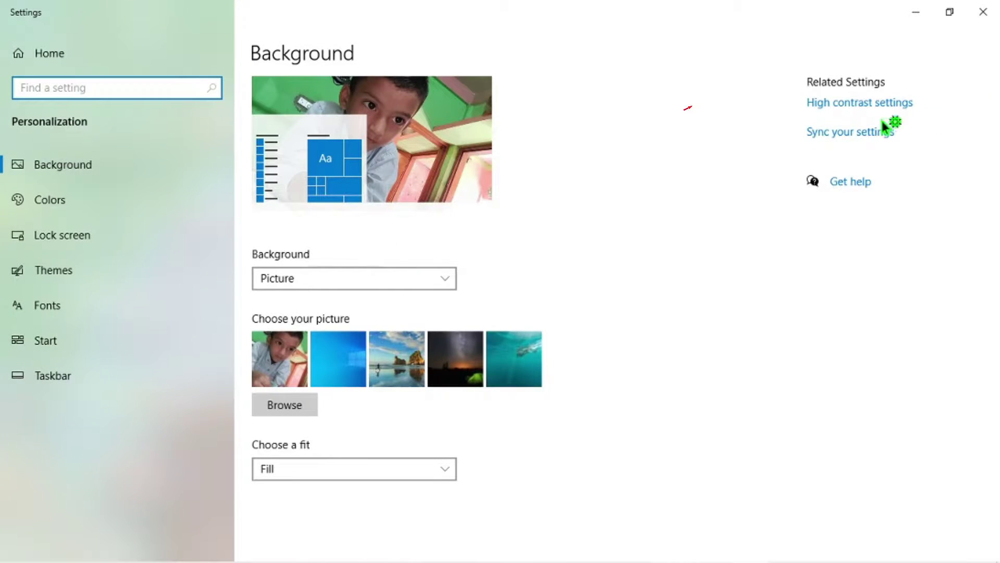
{"action": "left_click", "coordinate": [866, 104]}
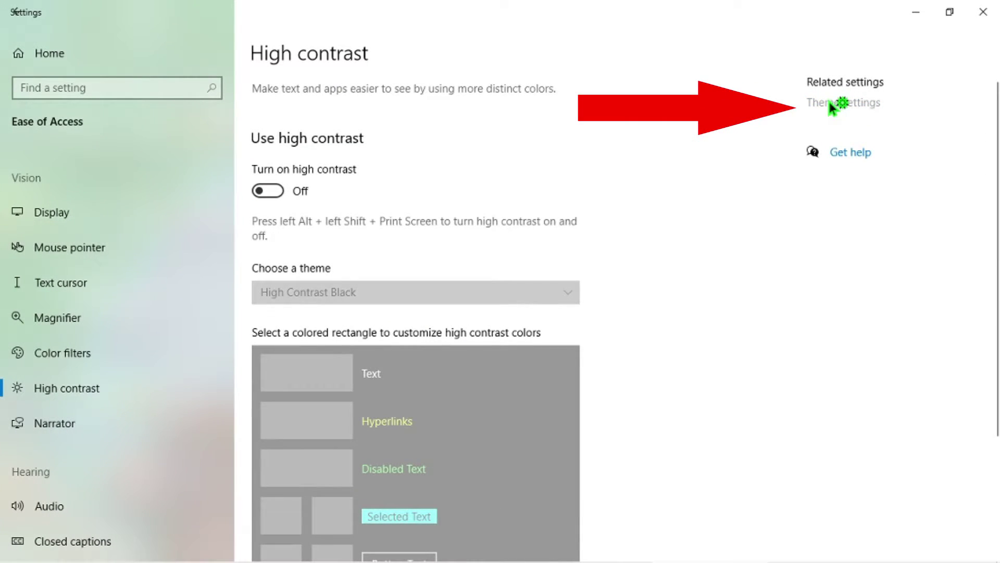
{"action": "left_click", "coordinate": [829, 103]}
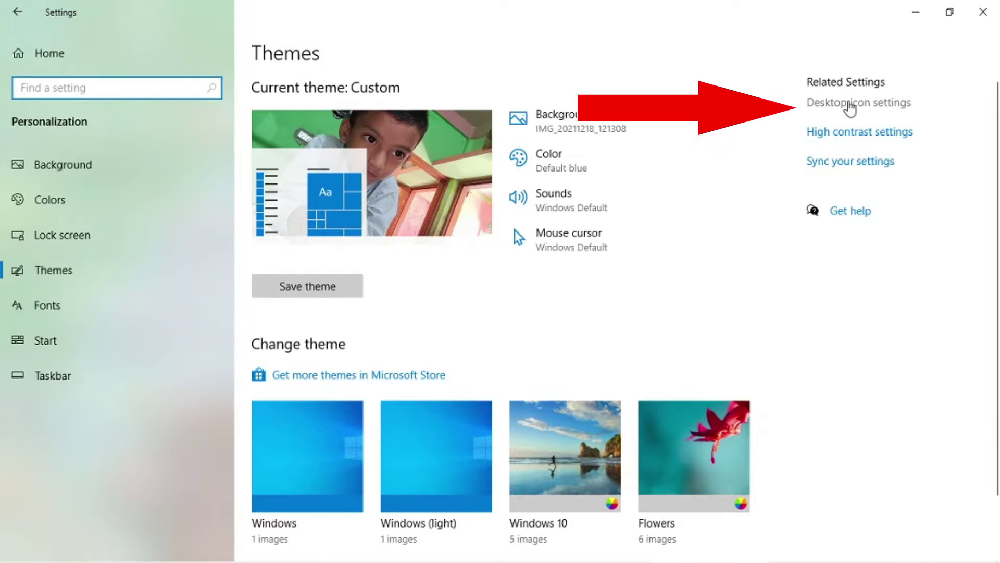
{"action": "left_click", "coordinate": [840, 104]}
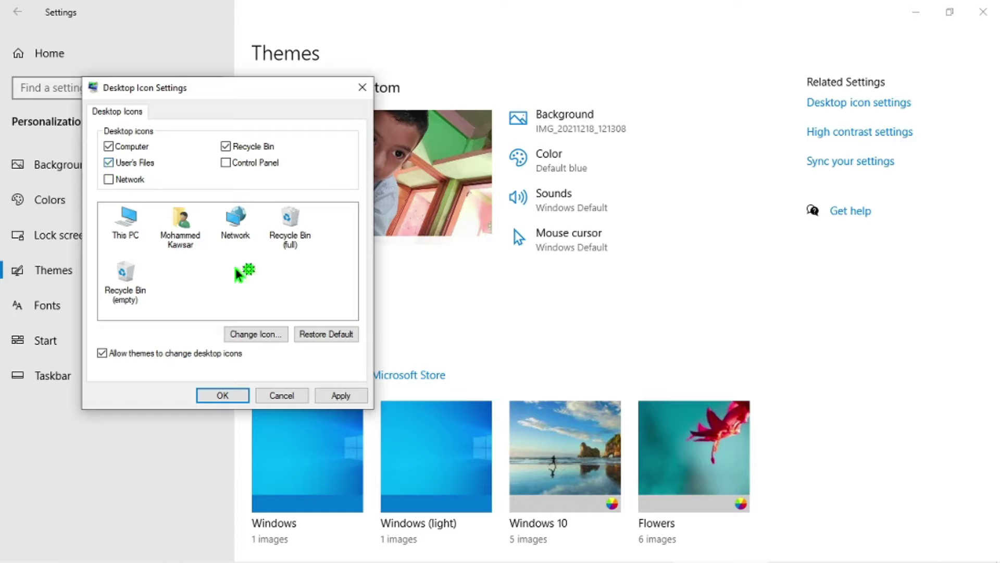
{"action": "left_click", "coordinate": [344, 397]}
{"action": "left_click", "coordinate": [224, 396]}
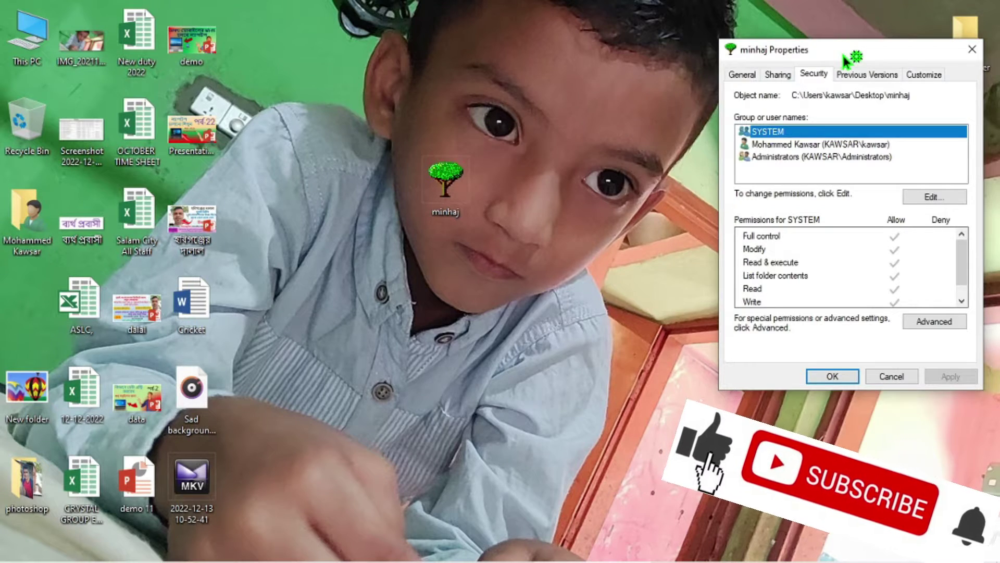
Step: Deny Full control of the tree-icon folder to the personal user account and accept the deny entry
{"action": "left_click_drag", "start_coordinate": [862, 56], "coordinate": [480, 89]}
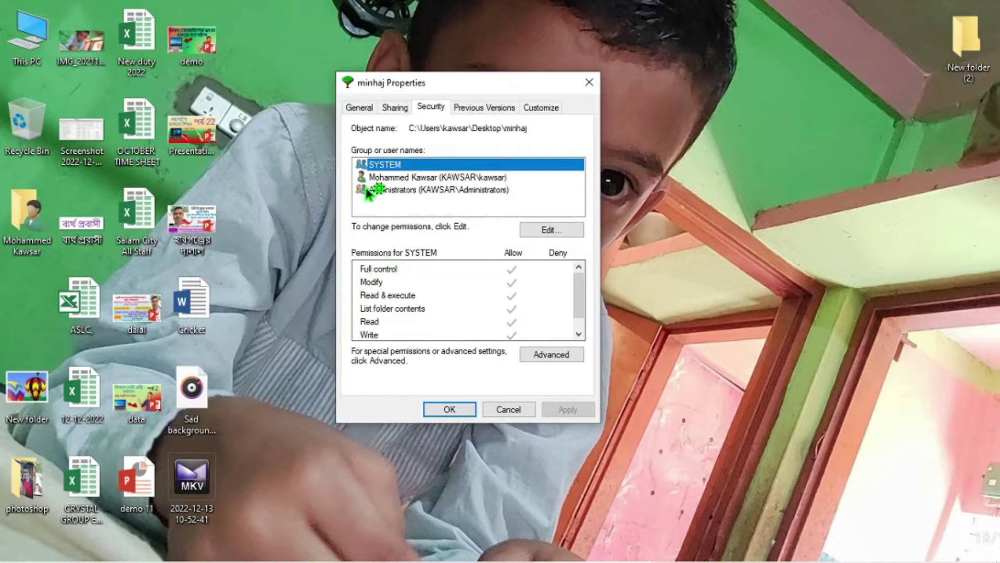
{"action": "left_click", "coordinate": [390, 176]}
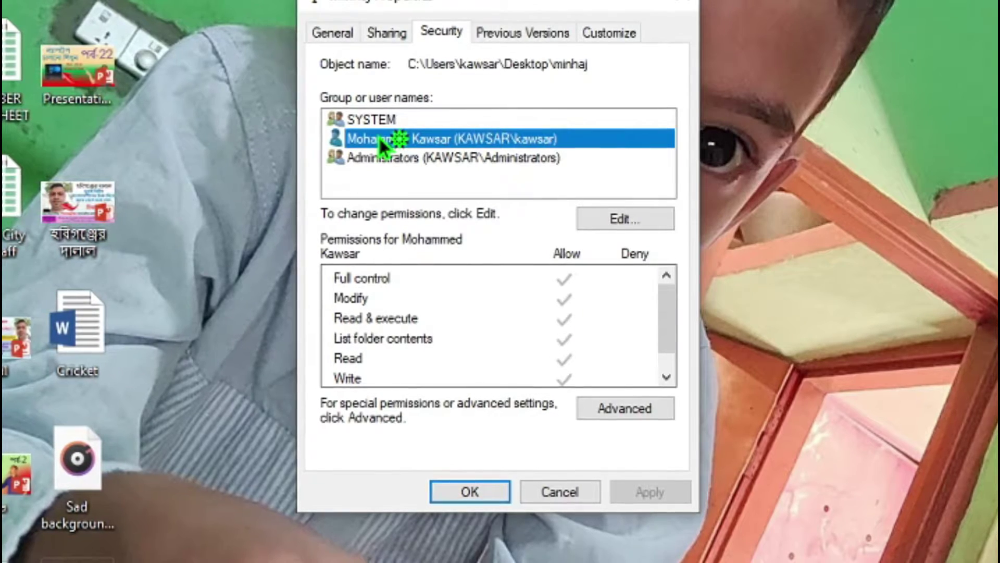
{"action": "left_click", "coordinate": [622, 218]}
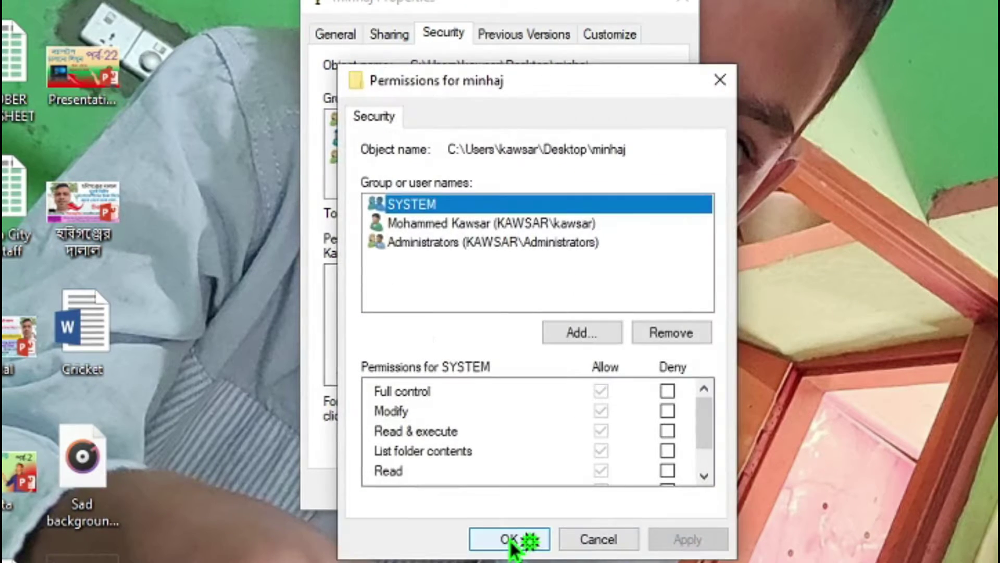
{"action": "left_click", "coordinate": [456, 224]}
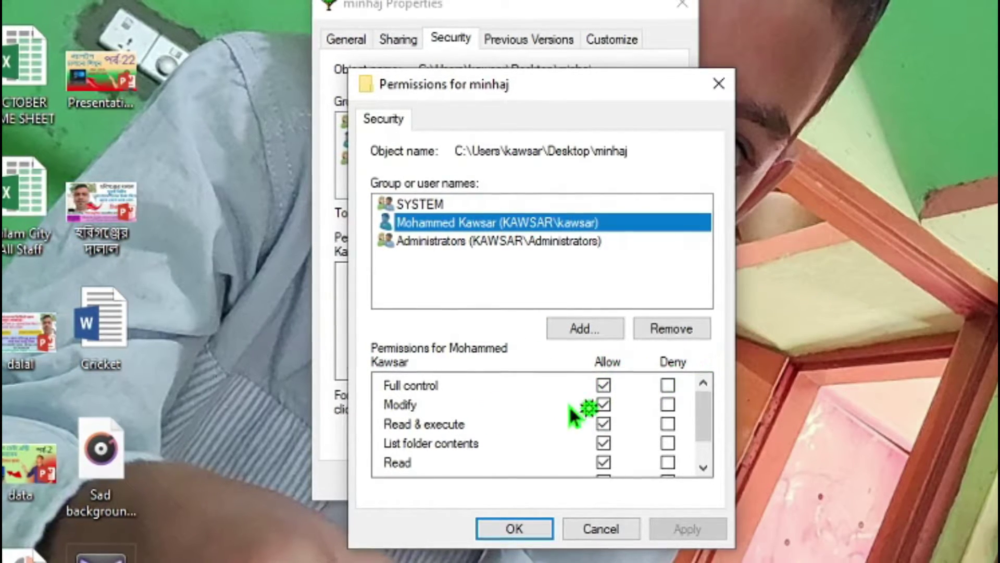
{"action": "left_click", "coordinate": [667, 385]}
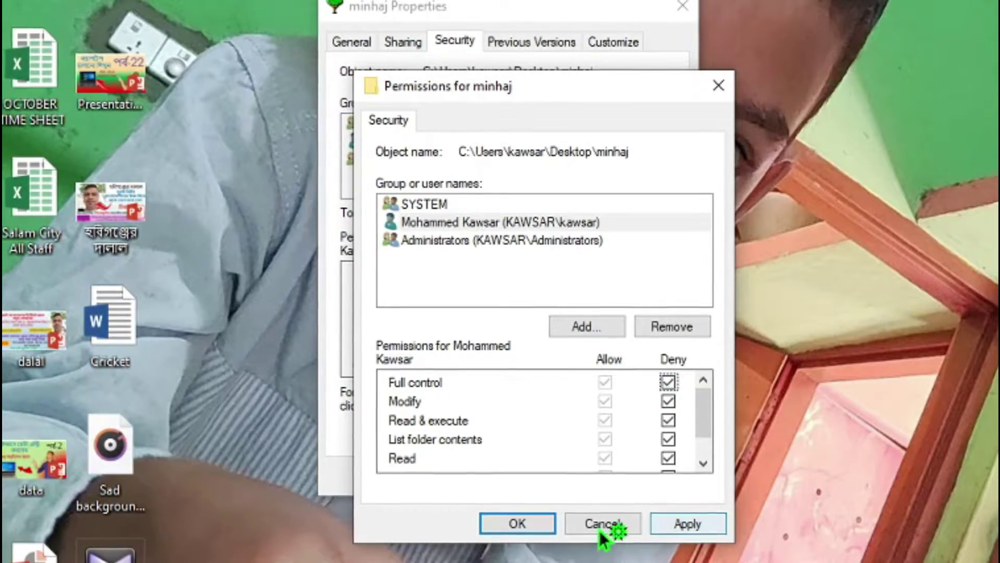
{"action": "scroll", "coordinate": [684, 399], "scroll_direction": "down", "scroll_amount": 1}
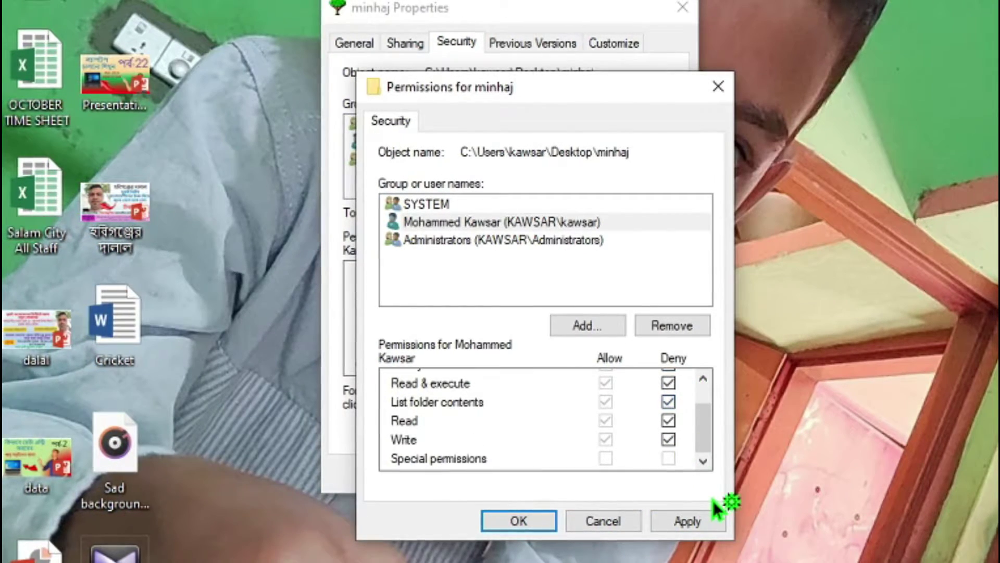
{"action": "left_click", "coordinate": [692, 520]}
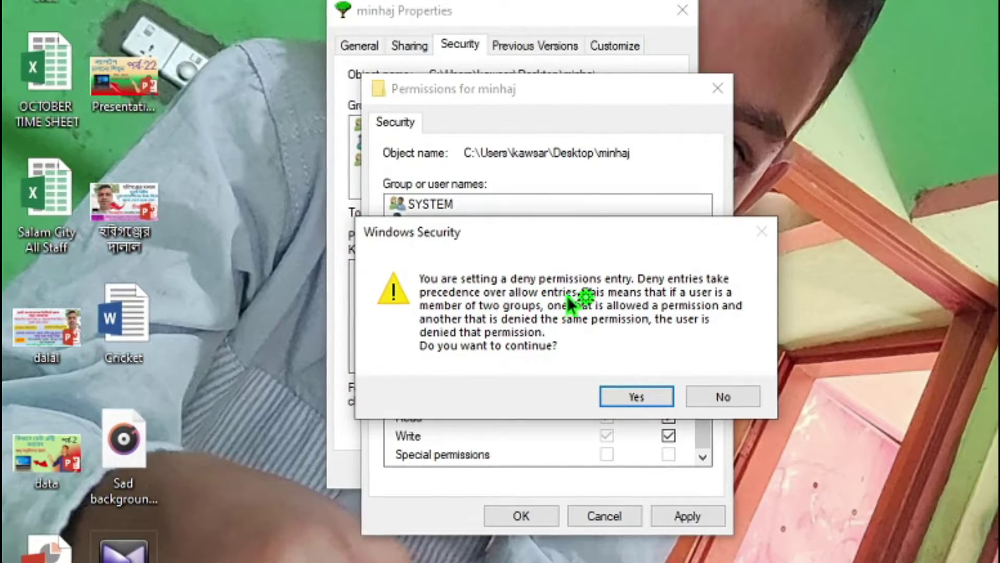
{"action": "left_click", "coordinate": [636, 395]}
{"action": "left_click", "coordinate": [522, 512]}
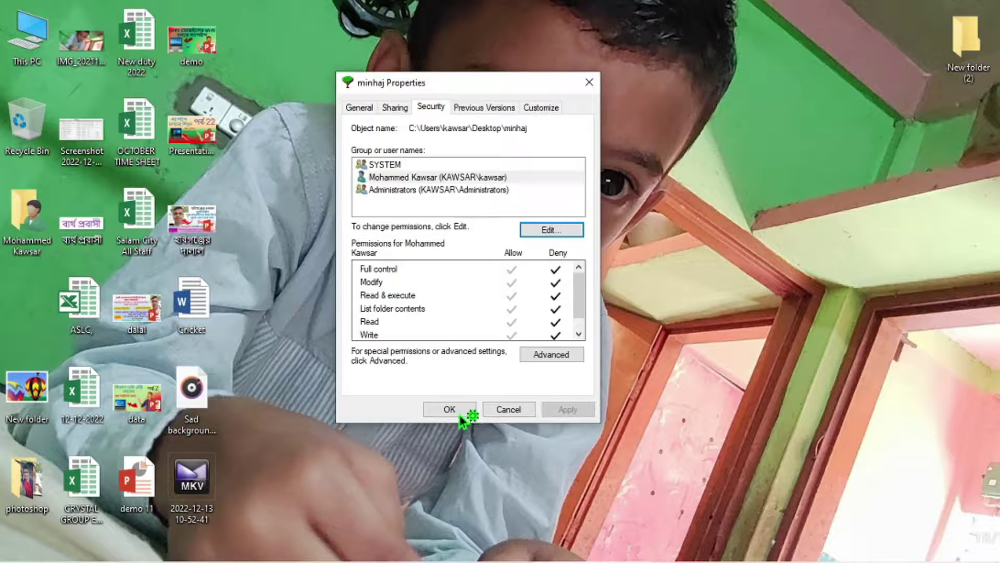
{"action": "left_click", "coordinate": [461, 414]}
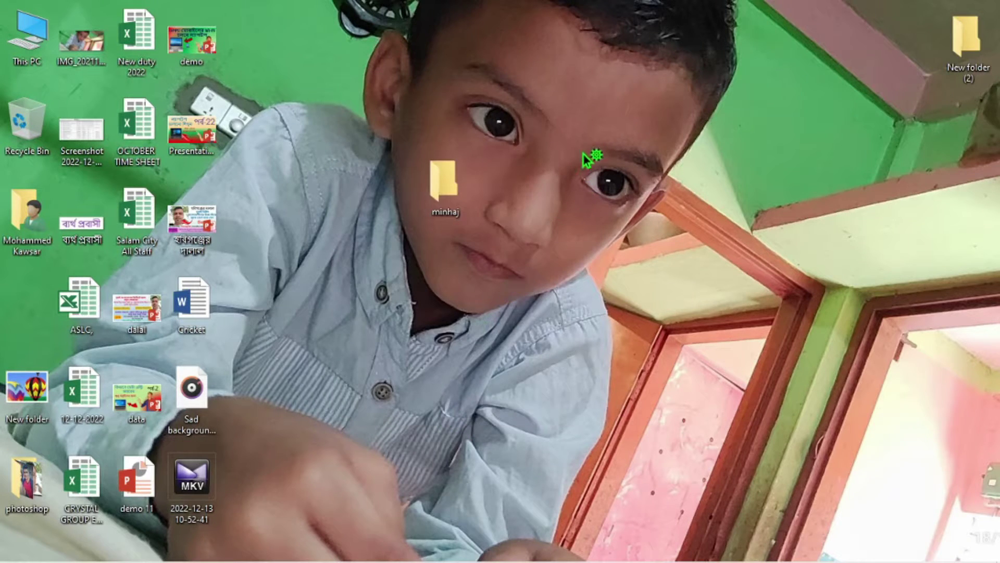
Step: Refresh the desktop and try to open the locked folder, requesting permanent access to it
{"action": "right_click", "coordinate": [583, 156]}
{"action": "left_click", "coordinate": [624, 197]}
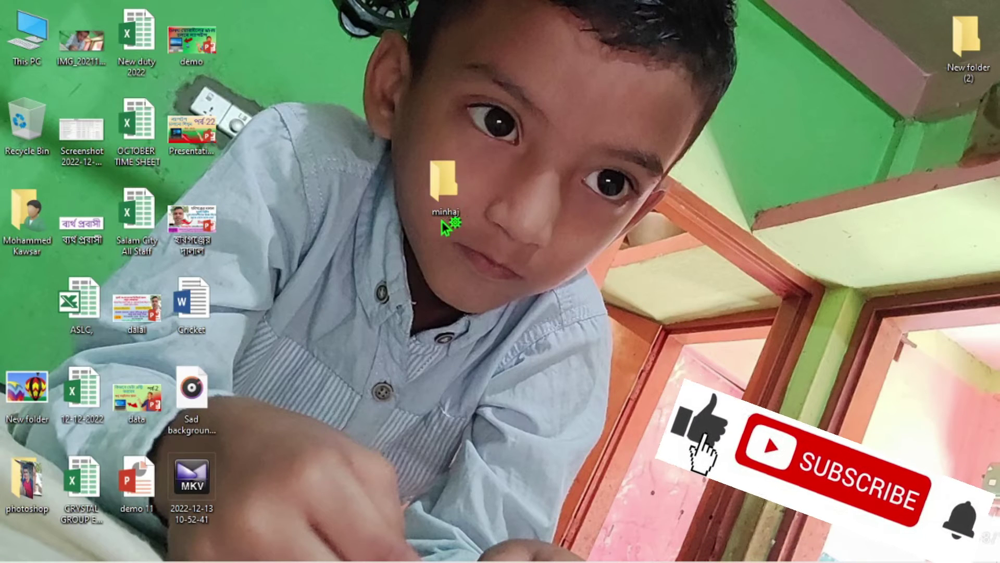
{"action": "double_click", "coordinate": [444, 187]}
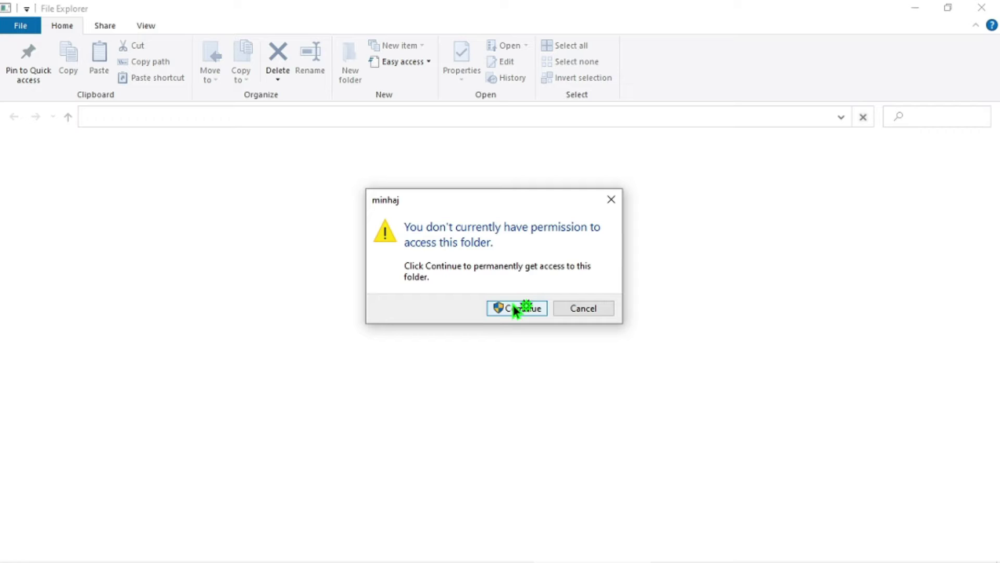
{"action": "left_click", "coordinate": [529, 309]}
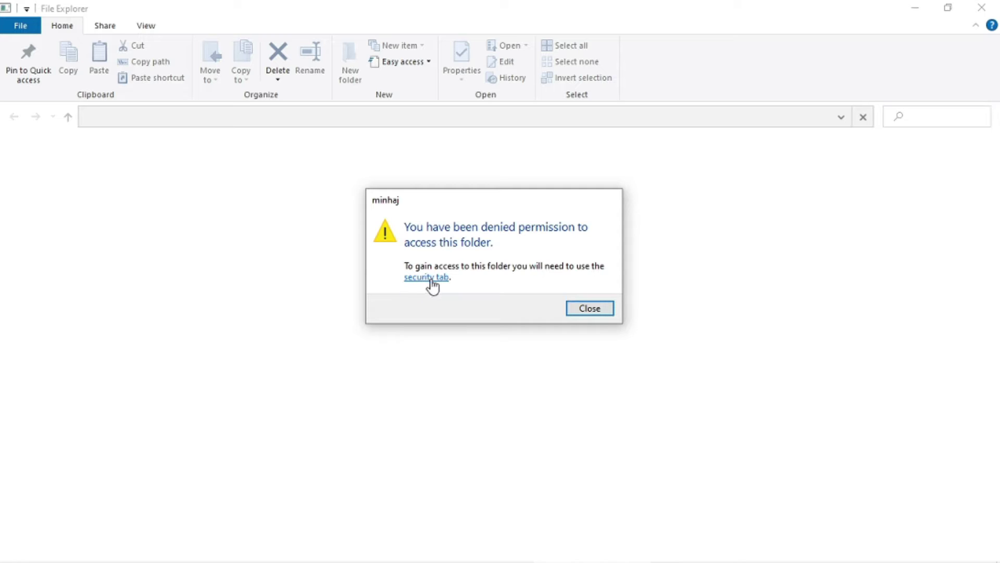
{"action": "left_click", "coordinate": [595, 308]}
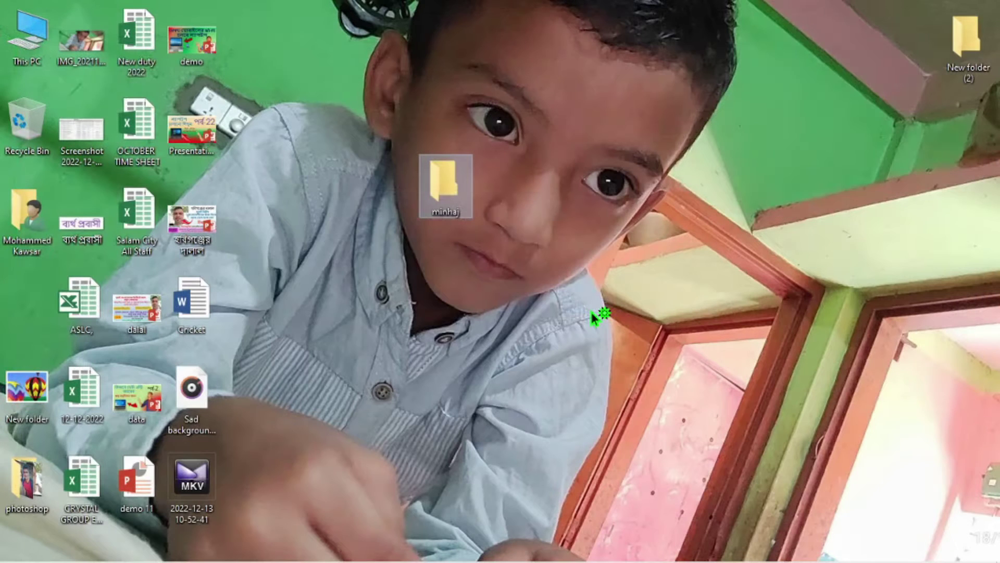
{"action": "right_click", "coordinate": [589, 171]}
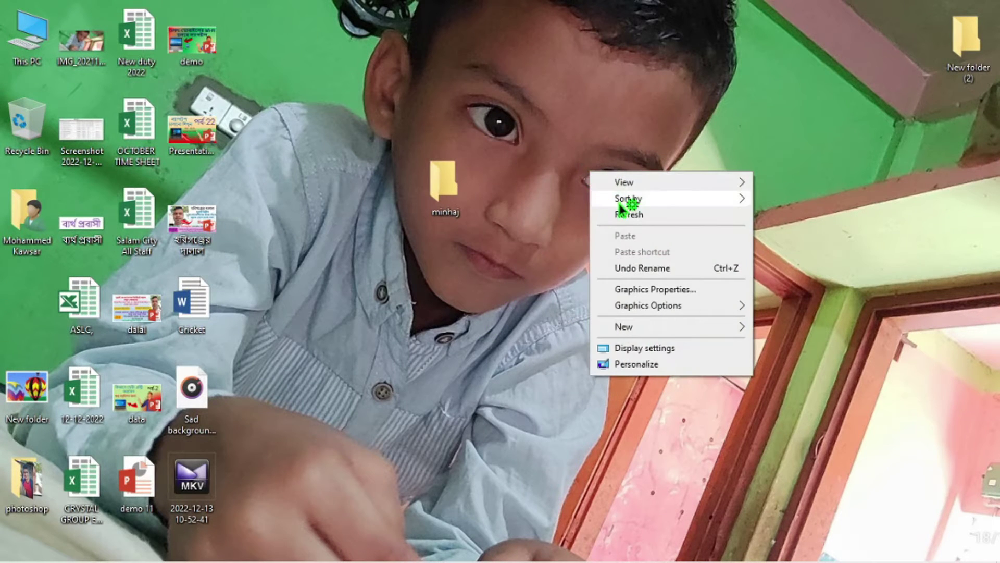
{"action": "left_click", "coordinate": [629, 211]}
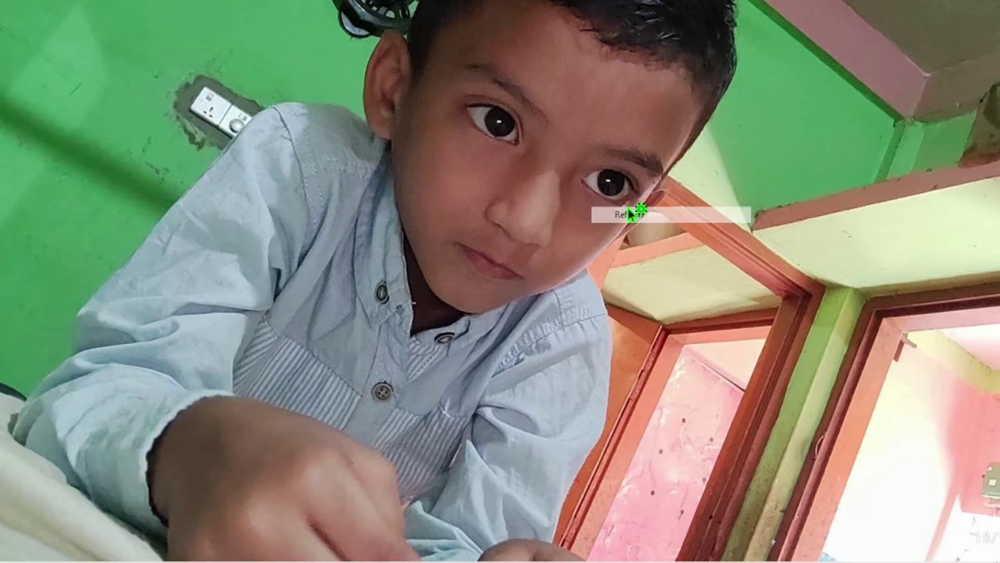
{"action": "right_click", "coordinate": [590, 108]}
{"action": "left_click", "coordinate": [631, 136]}
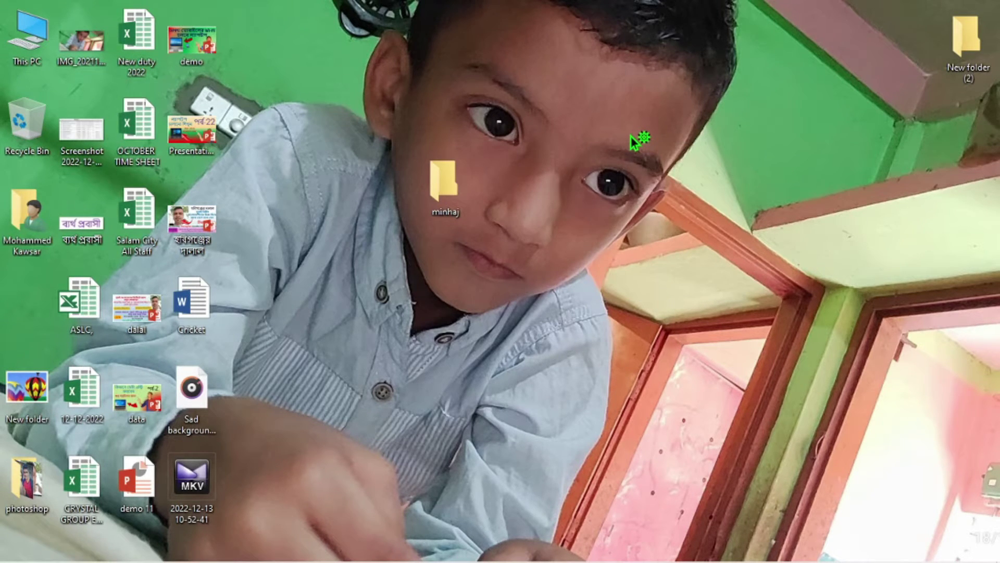
Step: Open the locked desktop folder's security permissions for editing and select the personal user account
{"action": "right_click", "coordinate": [439, 179]}
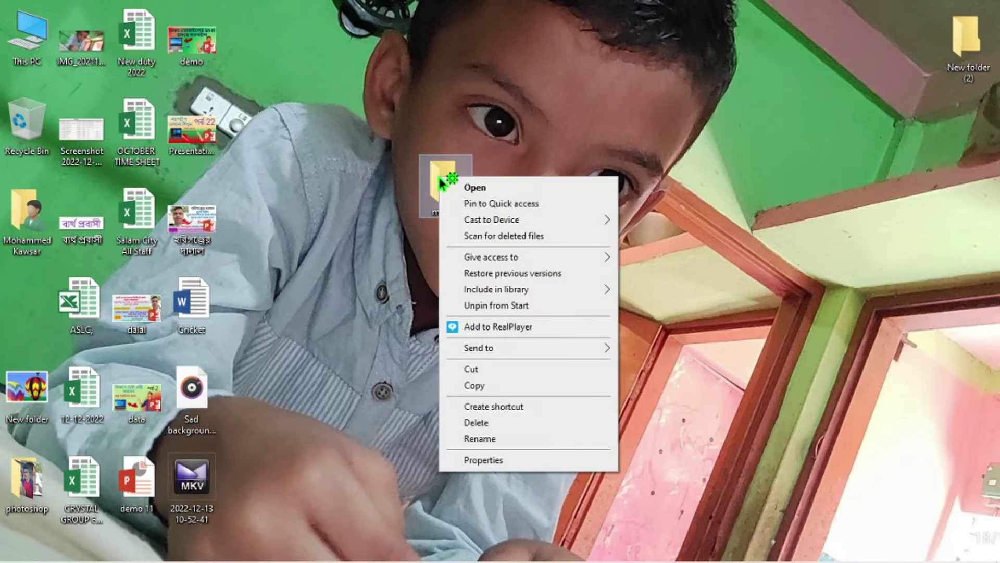
{"action": "left_click", "coordinate": [485, 461]}
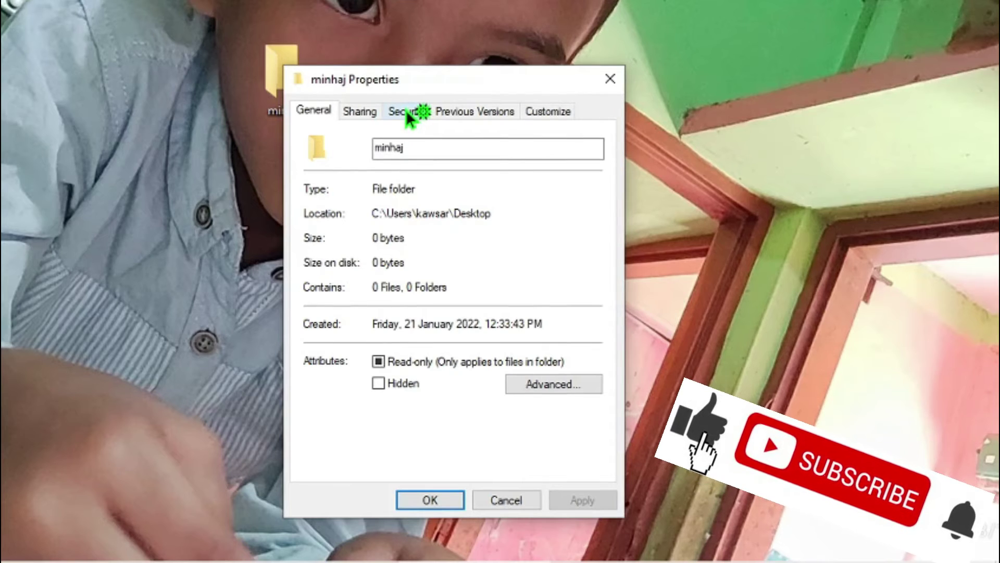
{"action": "left_click", "coordinate": [540, 211]}
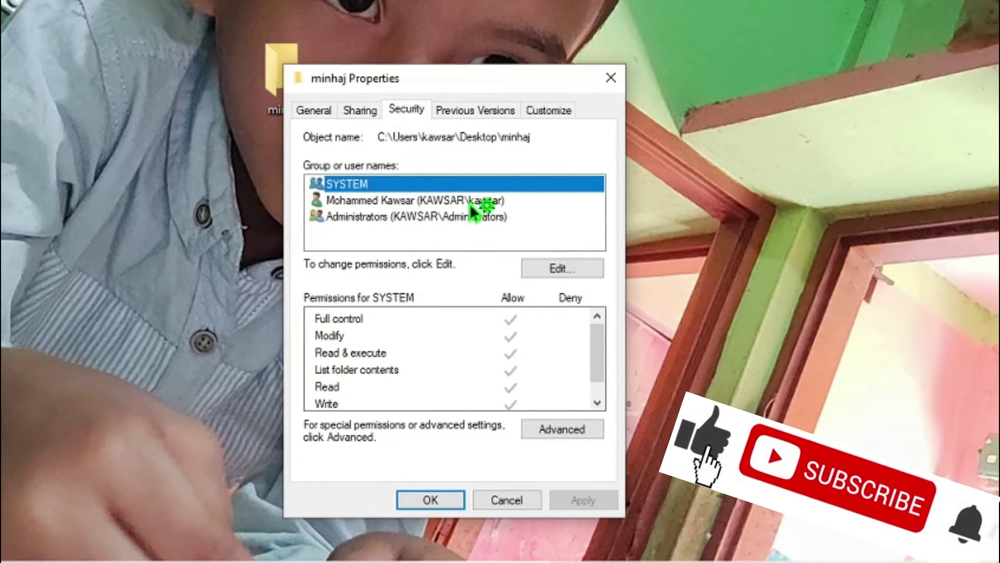
{"action": "left_click", "coordinate": [568, 271]}
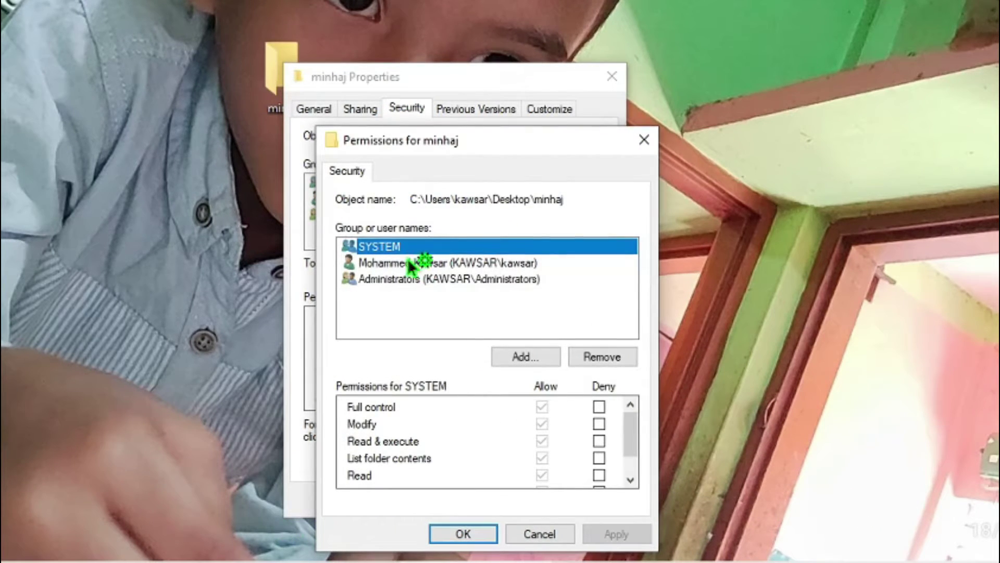
{"action": "left_click", "coordinate": [435, 259]}
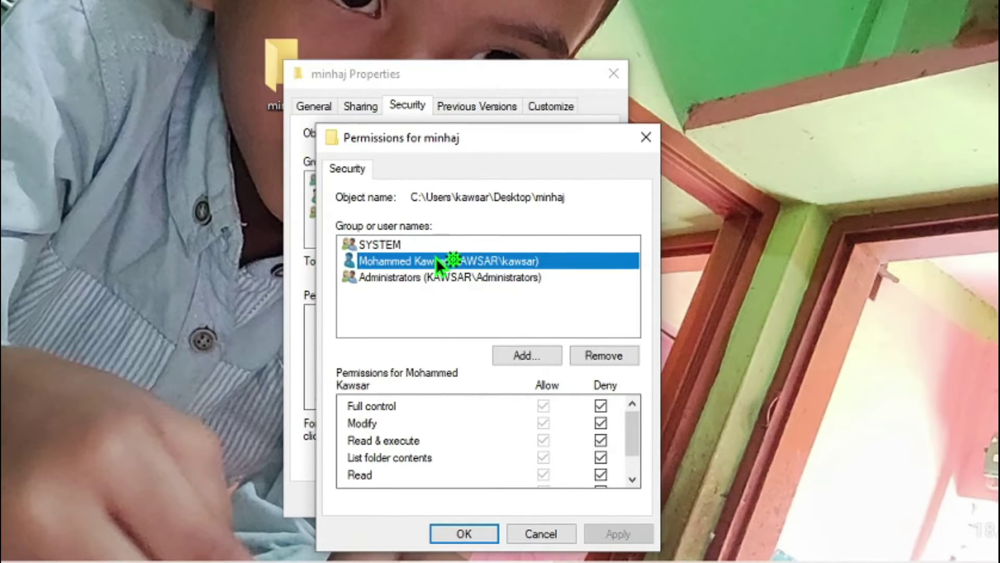
Step: Clear the account's Deny entries for Full control, Modify, Read & execute, List folder contents, Read and Write, and accept the permission changes
{"action": "left_click", "coordinate": [601, 406]}
{"action": "left_click", "coordinate": [603, 422]}
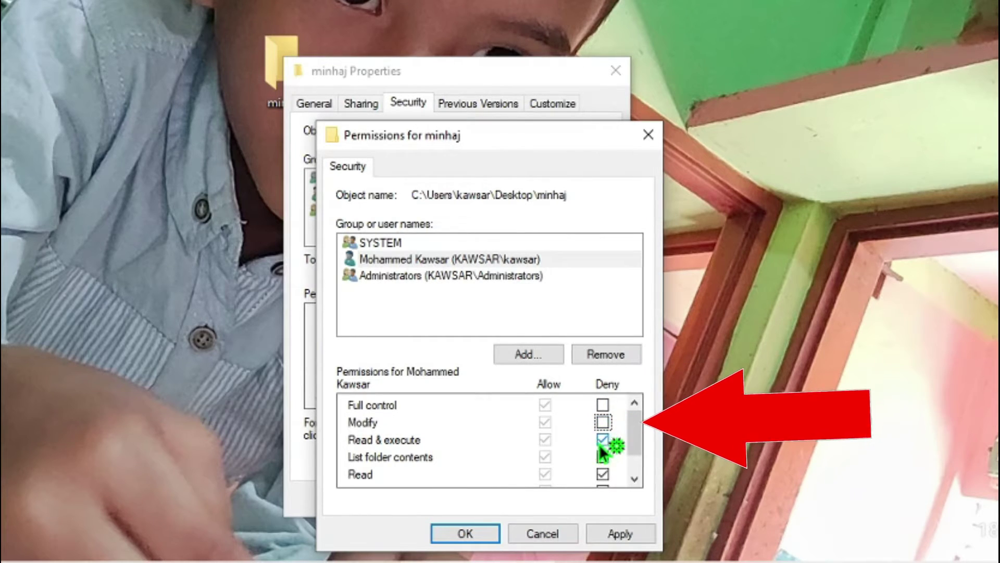
{"action": "left_click", "coordinate": [602, 439]}
{"action": "scroll", "coordinate": [605, 442], "scroll_direction": "down", "scroll_amount": 1}
{"action": "left_click", "coordinate": [603, 441]}
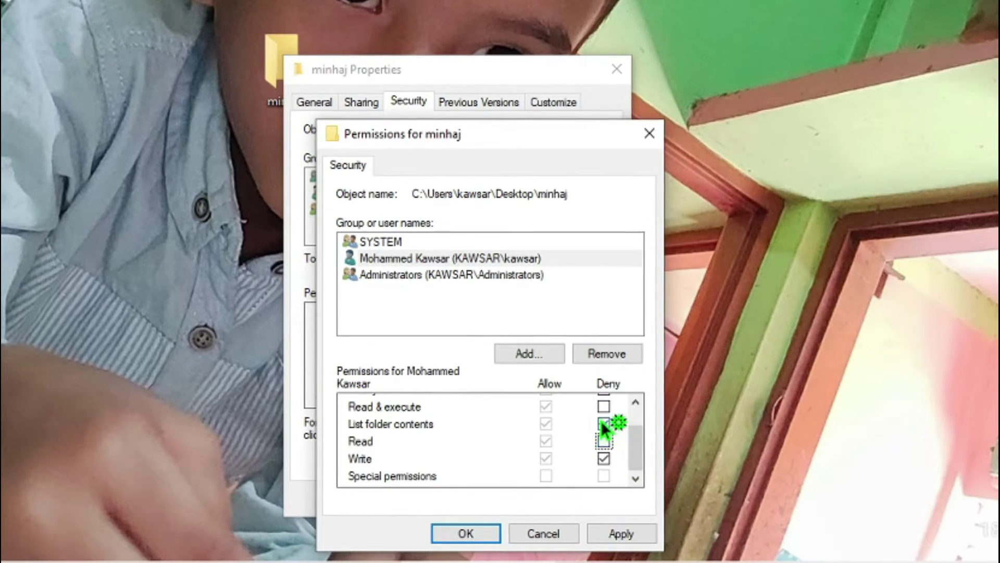
{"action": "left_click", "coordinate": [603, 423]}
{"action": "left_click", "coordinate": [605, 458]}
{"action": "scroll", "coordinate": [605, 459], "scroll_direction": "up", "scroll_amount": 1}
{"action": "scroll", "coordinate": [605, 451], "scroll_direction": "down", "scroll_amount": 1}
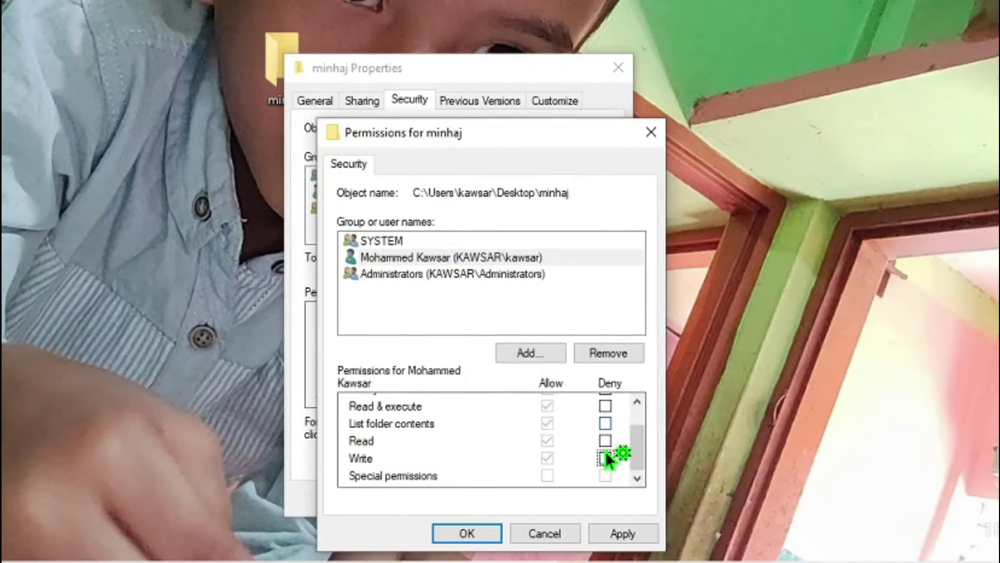
{"action": "left_click", "coordinate": [636, 542]}
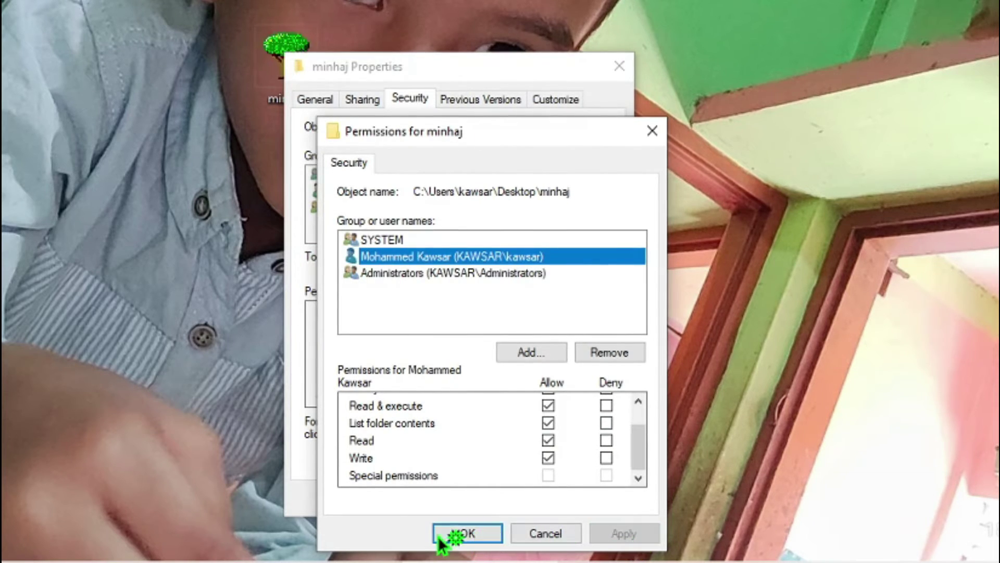
{"action": "left_click", "coordinate": [471, 536]}
{"action": "left_click", "coordinate": [436, 499]}
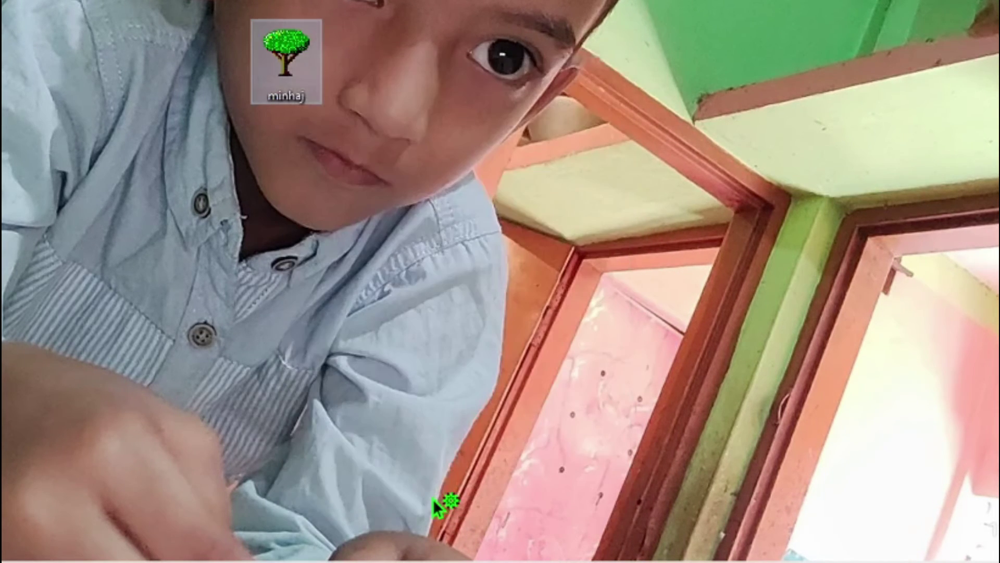
Step: Refresh the desktop and open the tree-icon folder to test that it is unlocked
{"action": "right_click", "coordinate": [457, 66]}
{"action": "left_click", "coordinate": [516, 122]}
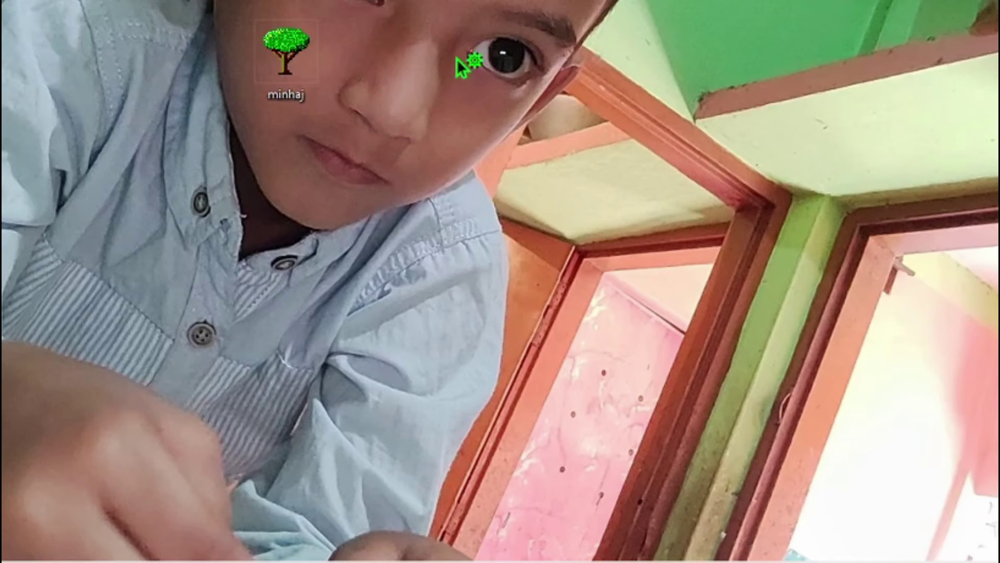
{"action": "double_click", "coordinate": [268, 61]}
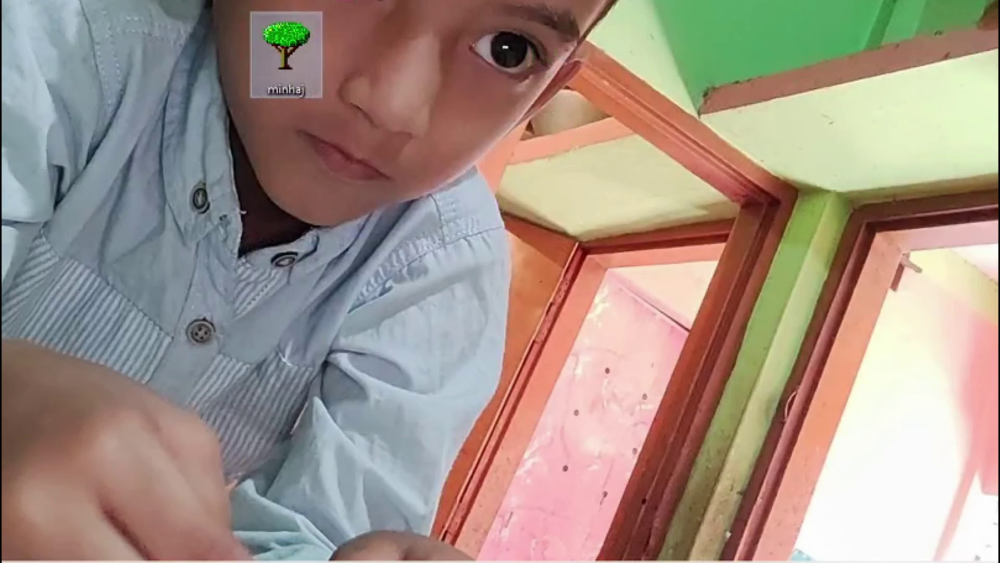
{"action": "right_click", "coordinate": [465, 2]}
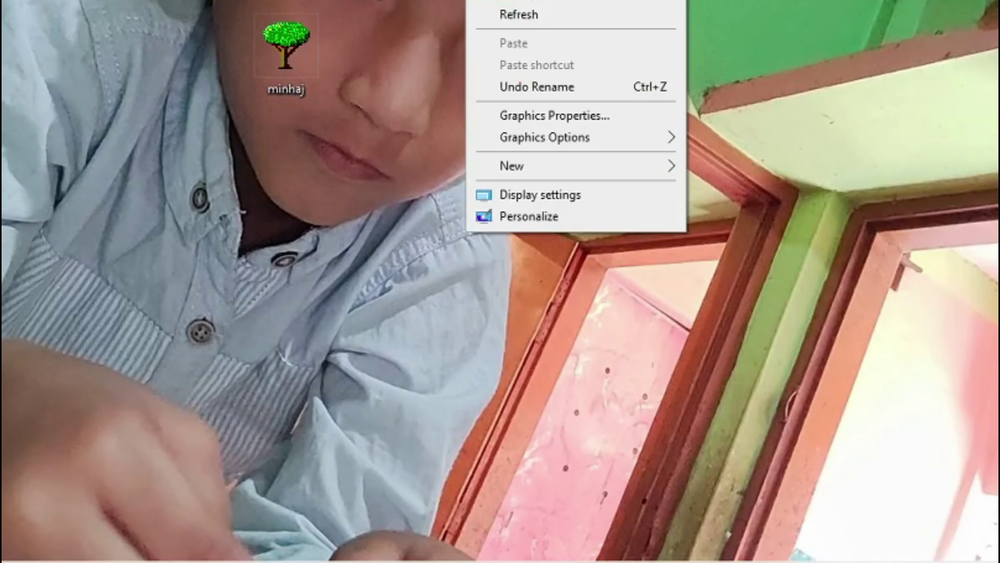
{"action": "left_click", "coordinate": [516, 14]}
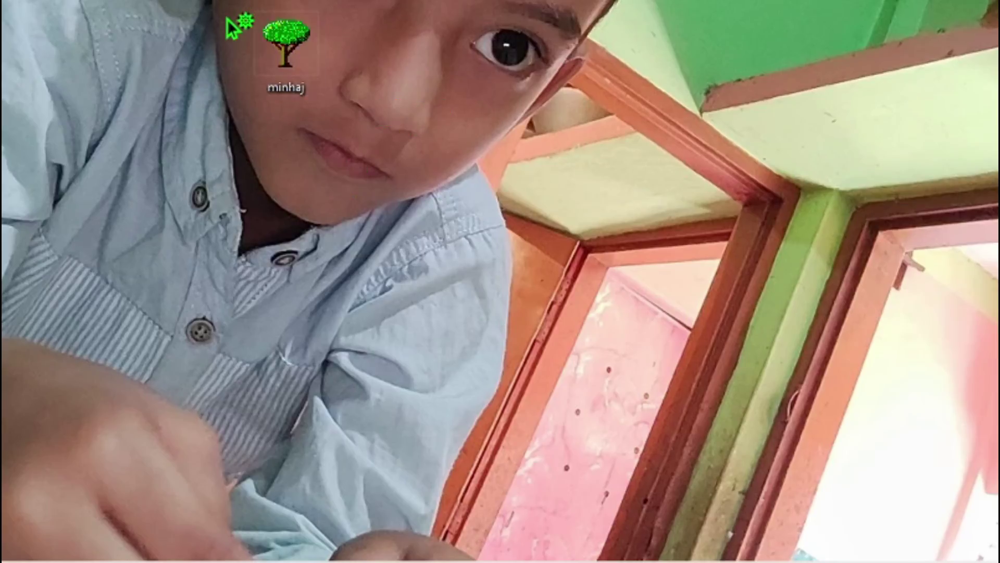